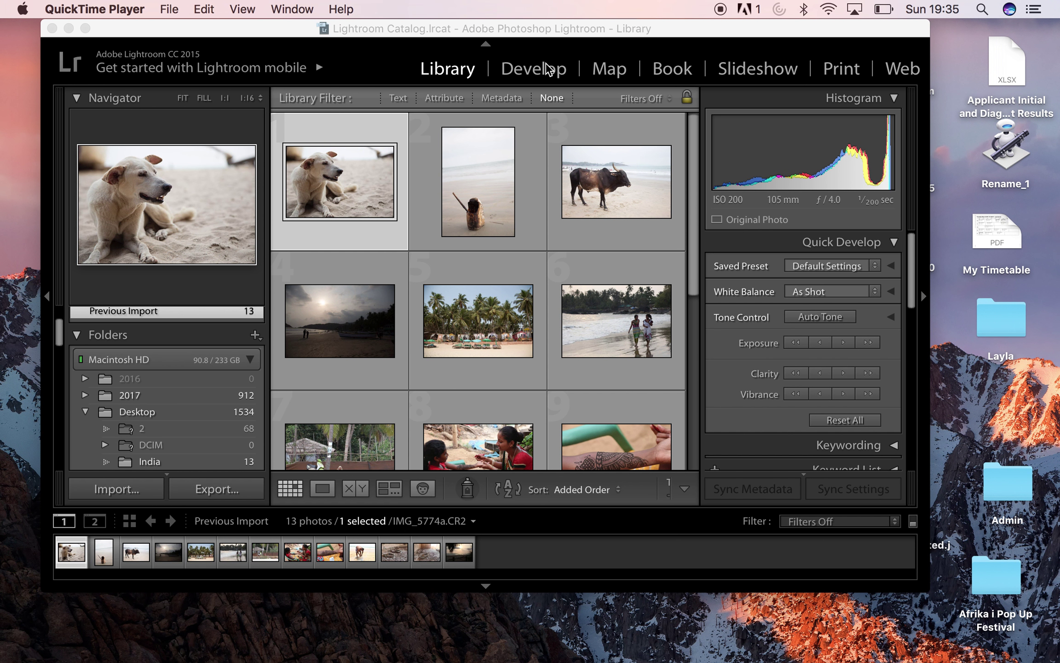
Show the dog photo in the Develop module in the side-by-side Before/After (YY) view.
click(534, 75)
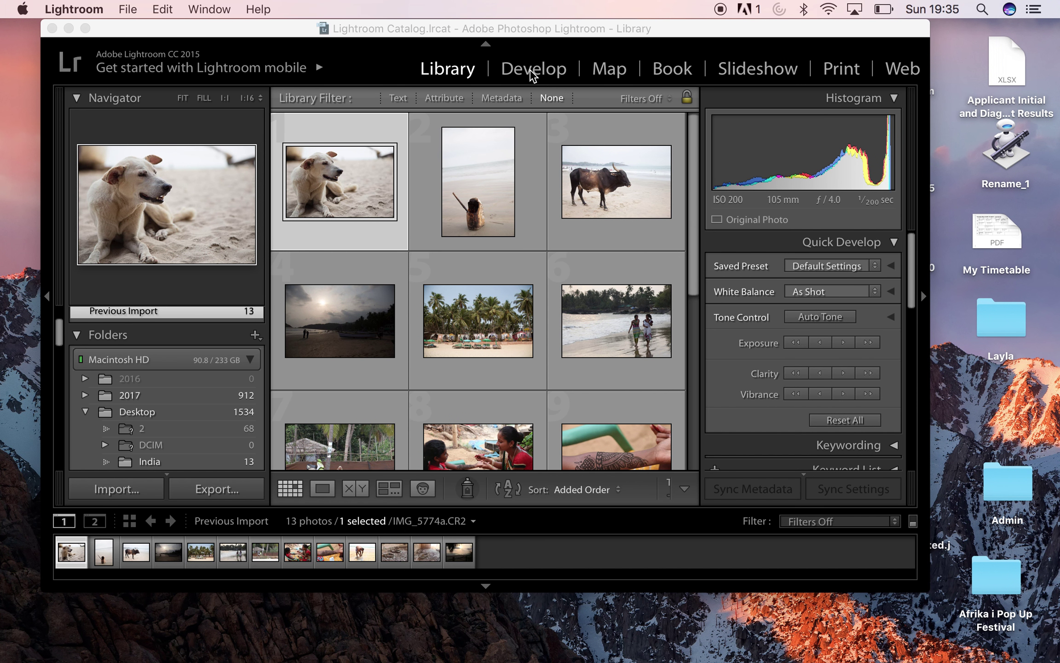
click(533, 69)
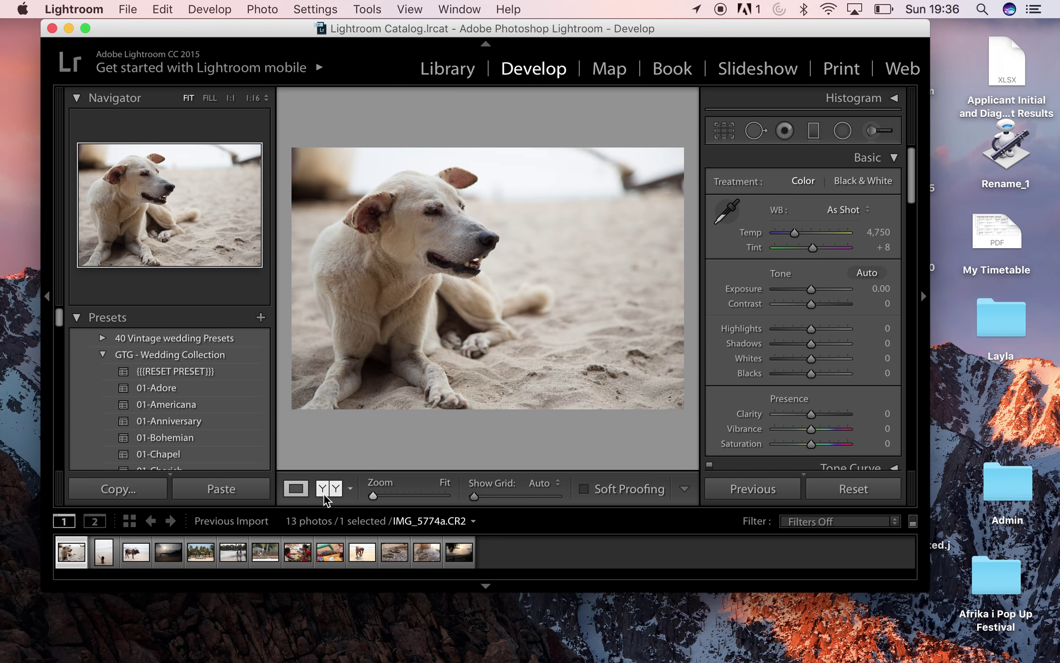
click(339, 493)
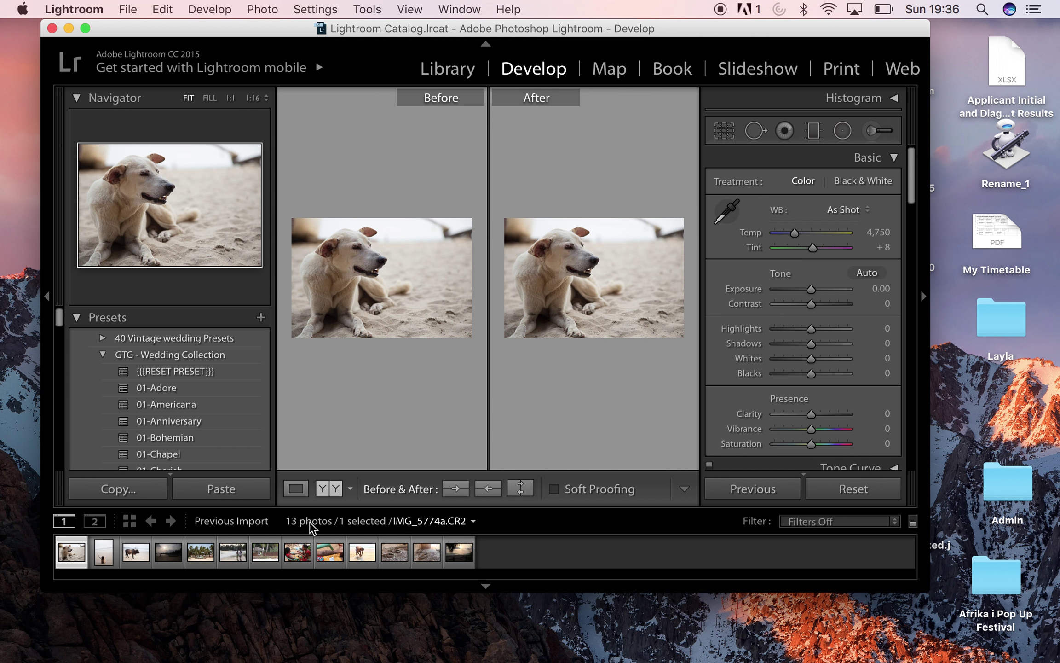
Return the dog photo to the single Loupe view.
click(296, 489)
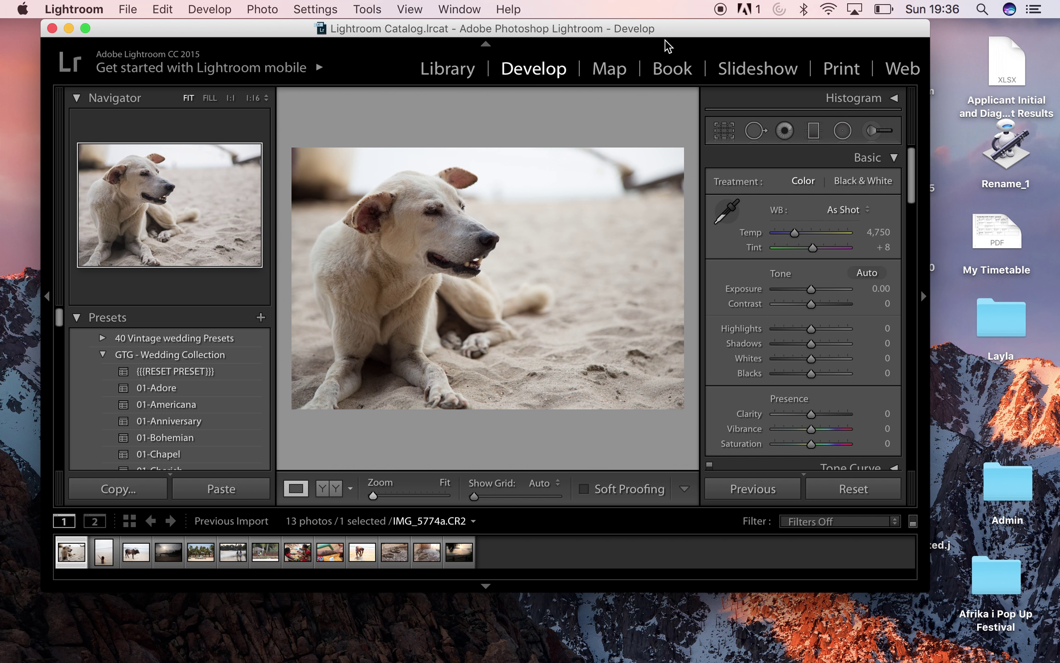
Move and enlarge the Lightroom window to full screen, and collapse the Basic panel.
drag(657, 30, 617, 30)
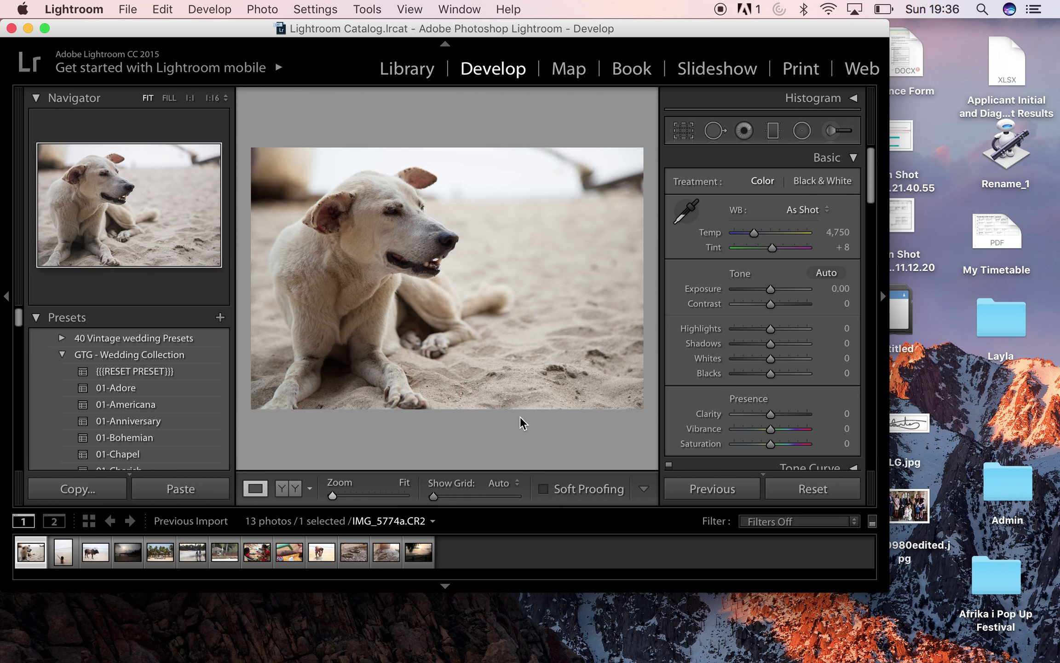
drag(890, 580, 1008, 614)
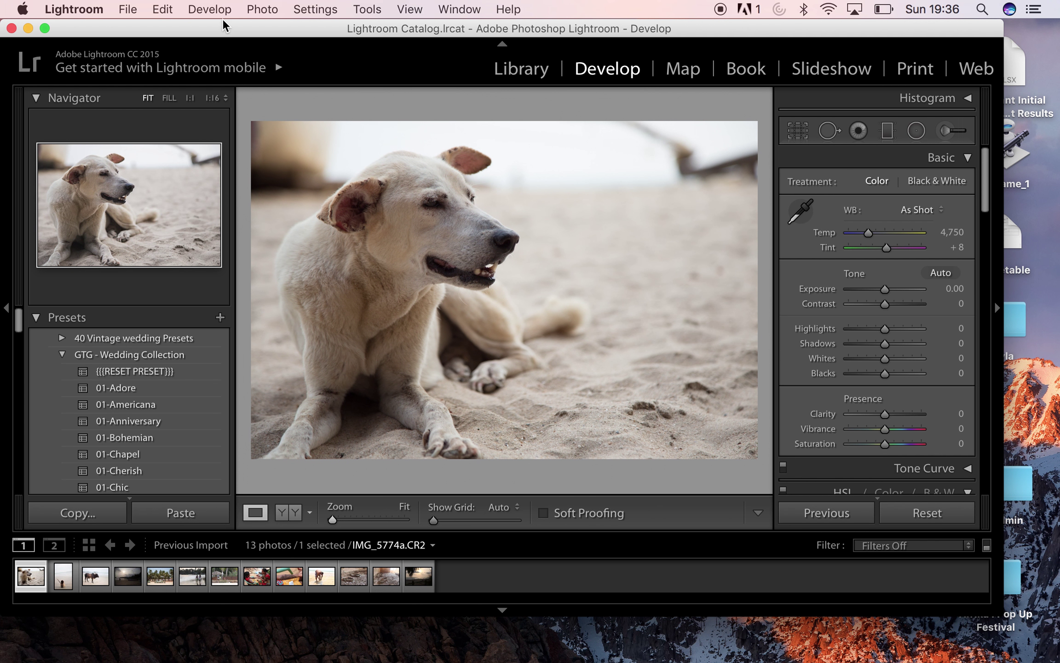
click(46, 29)
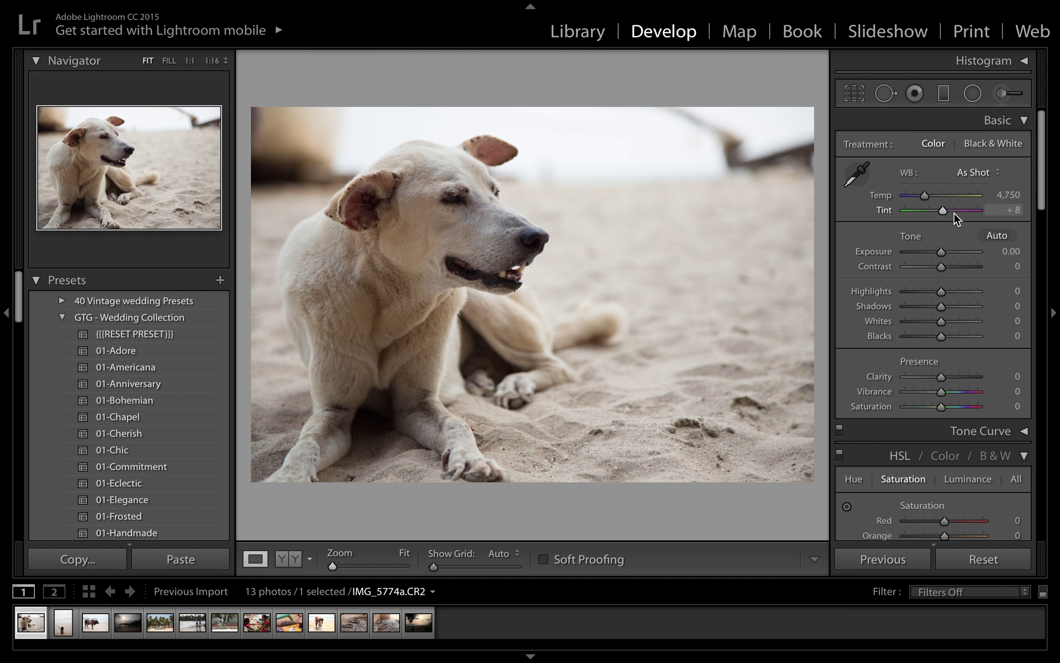
click(1024, 121)
Collapse the HSL, Split Toning, Detail, Lens Corrections, Effects and Camera Calibration panels, then reopen Basic.
click(1025, 171)
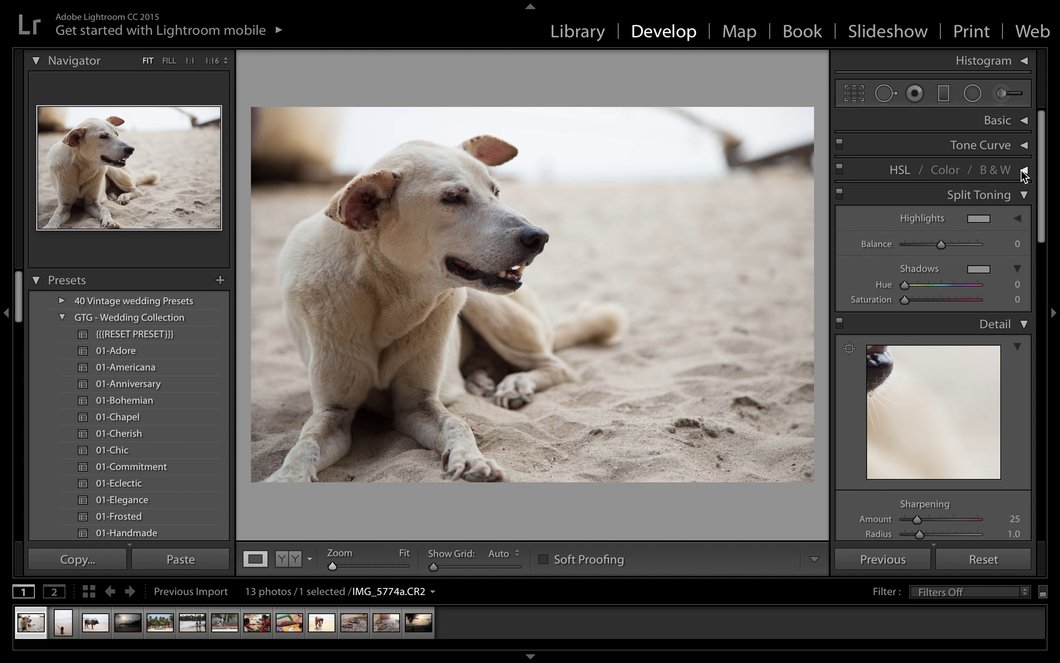
click(1024, 195)
click(1025, 219)
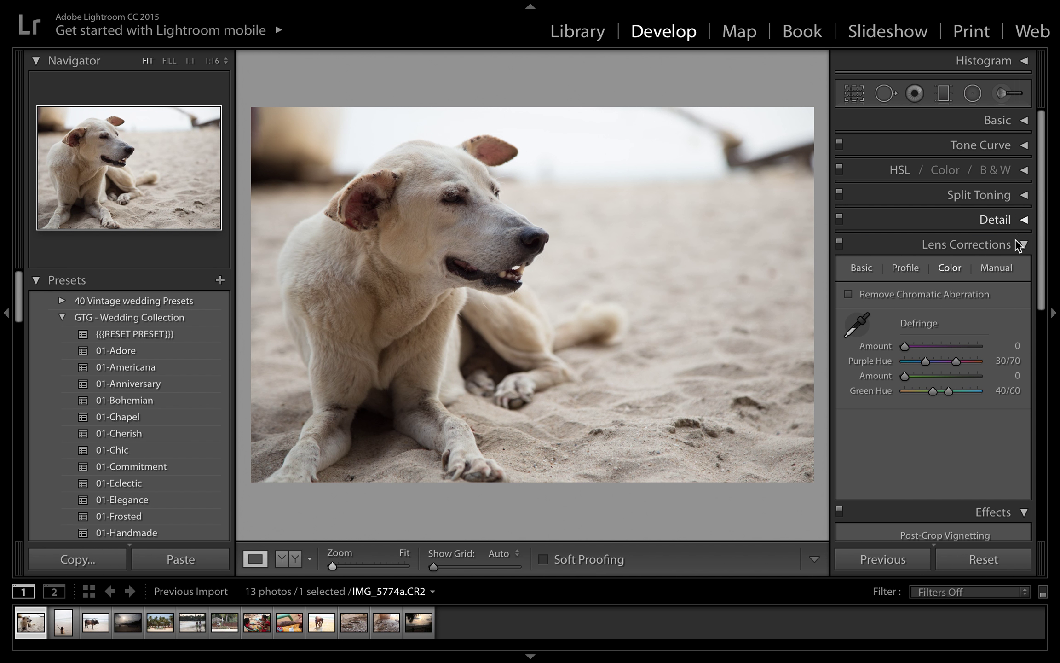
click(1024, 245)
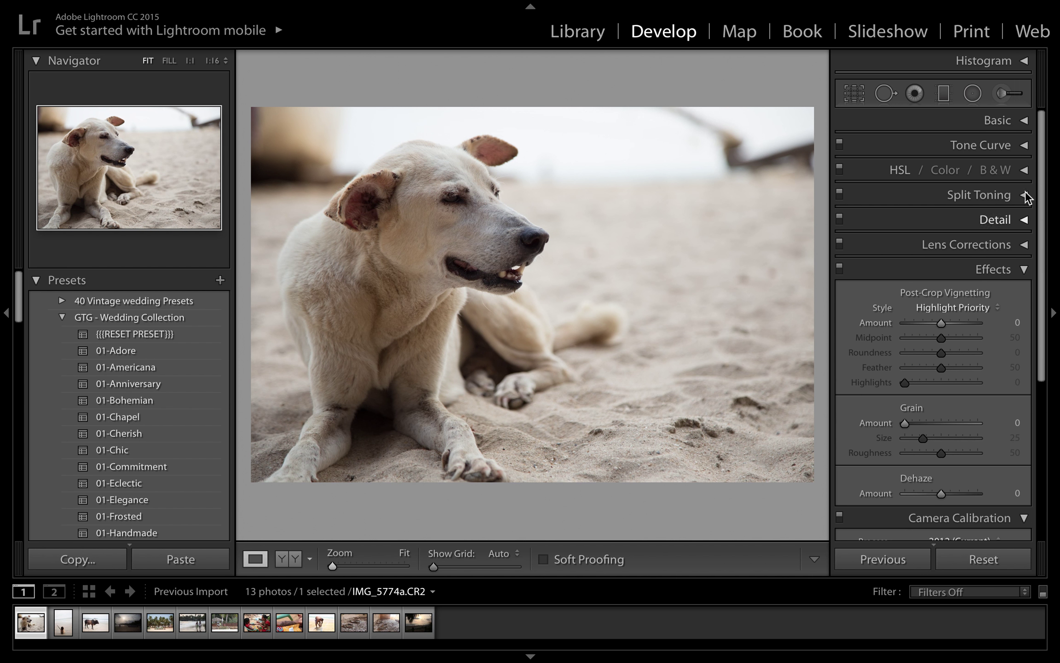
click(1024, 269)
click(1024, 295)
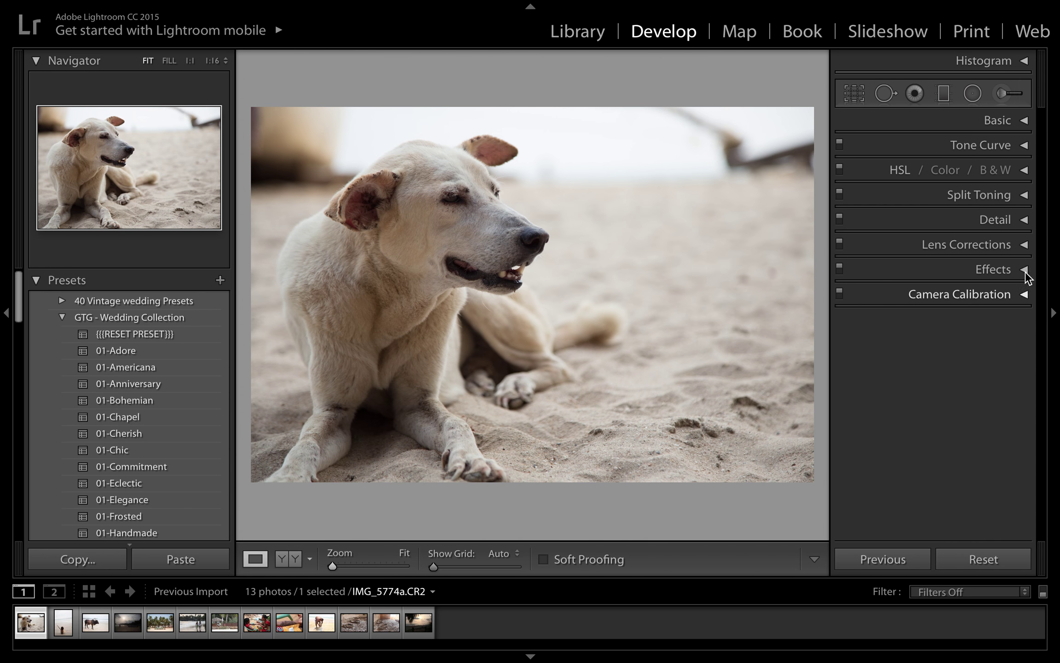
click(1025, 120)
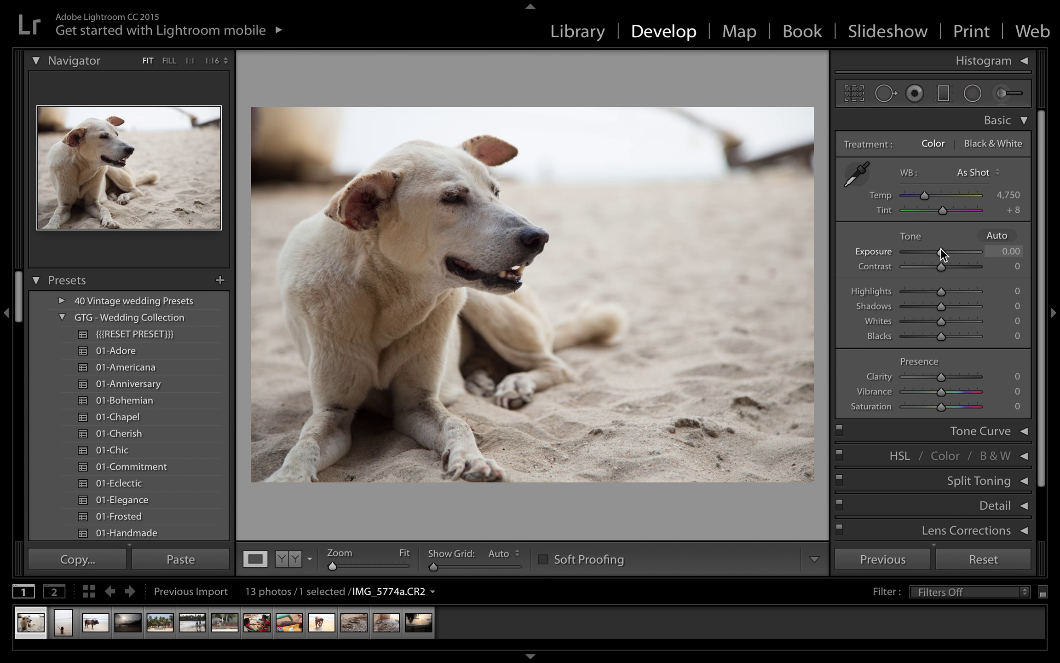
Set the Basic panel's Exposure slider to +0.45.
mouse_move(942, 253)
mouse_down()
mouse_move(964, 251)
mouse_move(934, 252)
mouse_move(947, 255)
mouse_up()
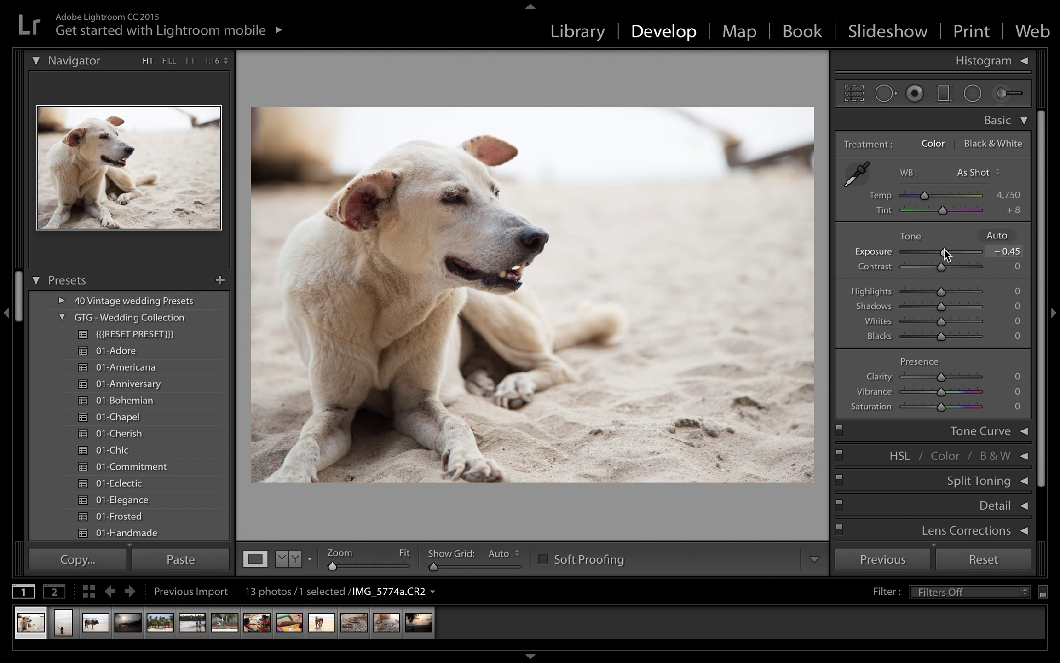